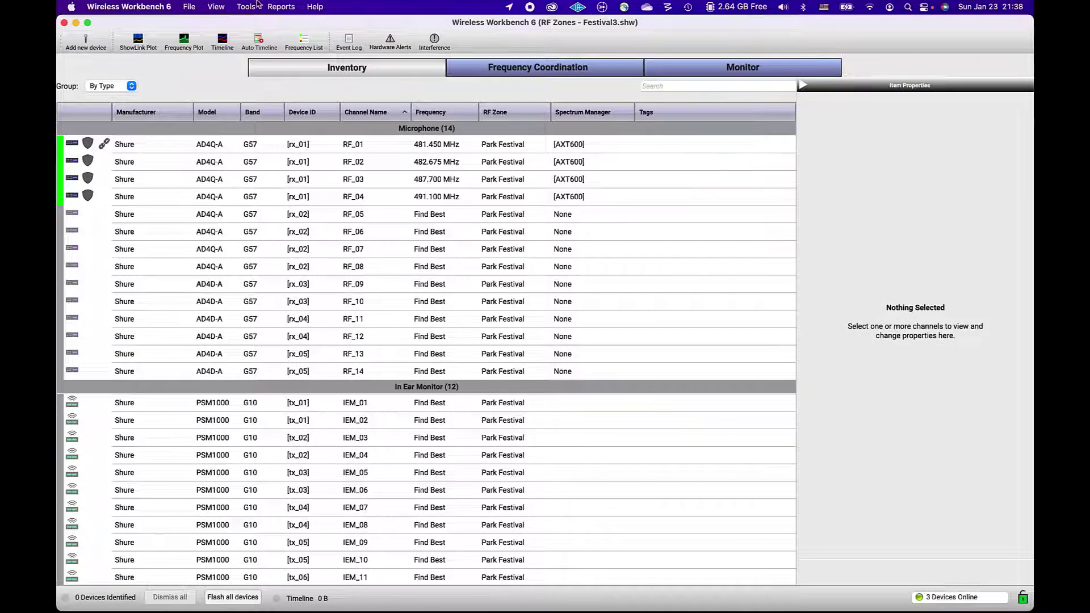
- Review the cross-zone coordination settings in the RF zone manager, then close it
click(264, 37)
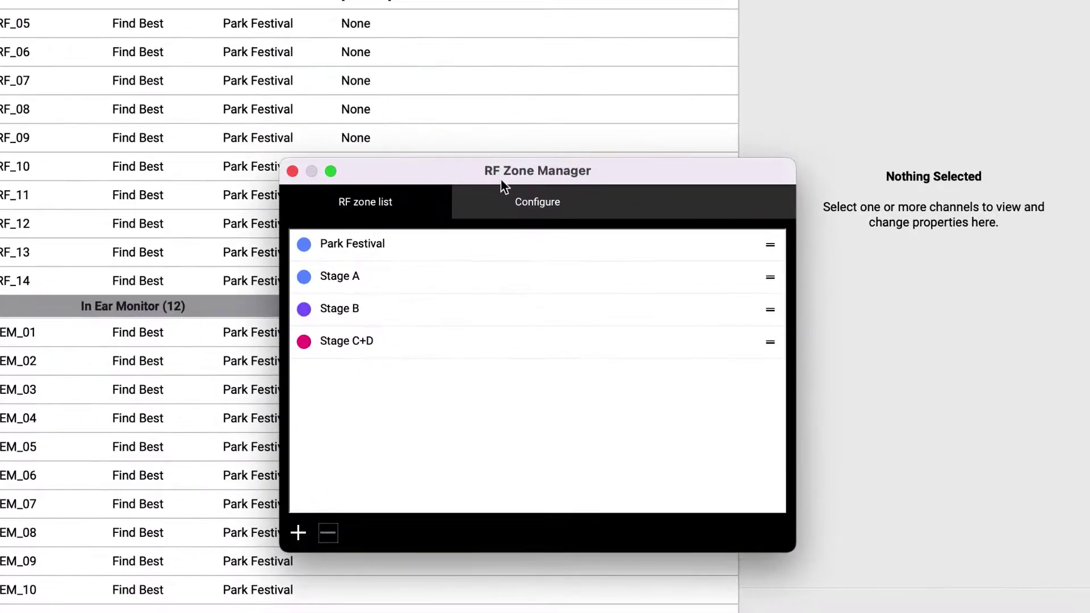
click(659, 316)
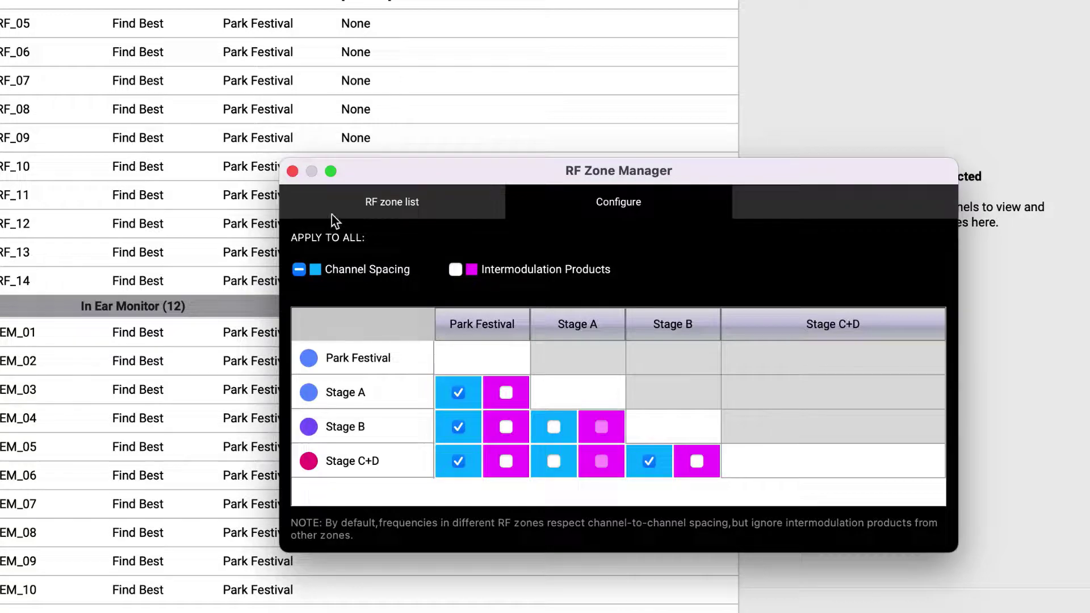
click(292, 171)
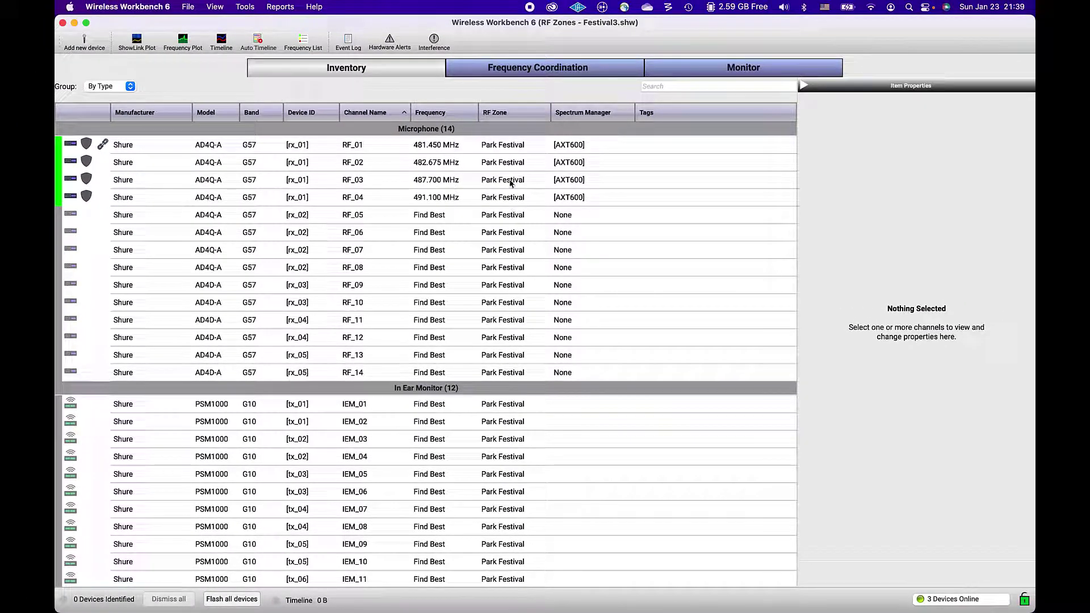
- Select RF_01–RF_08, RF_11 and RF_12 and apply RF Zone Stage A under Coordination
double_click(507, 144)
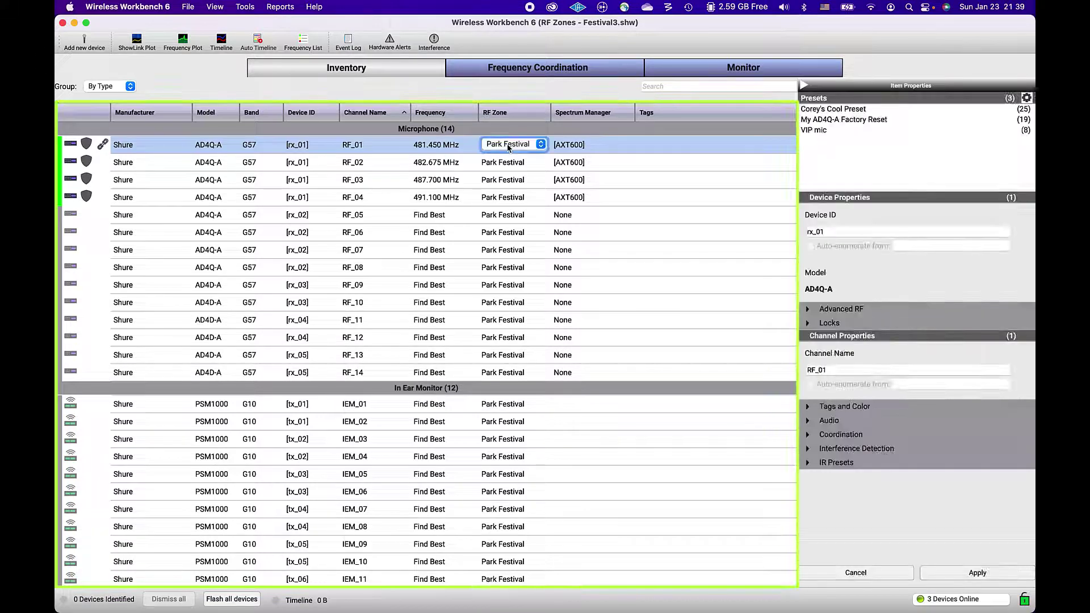
click(509, 147)
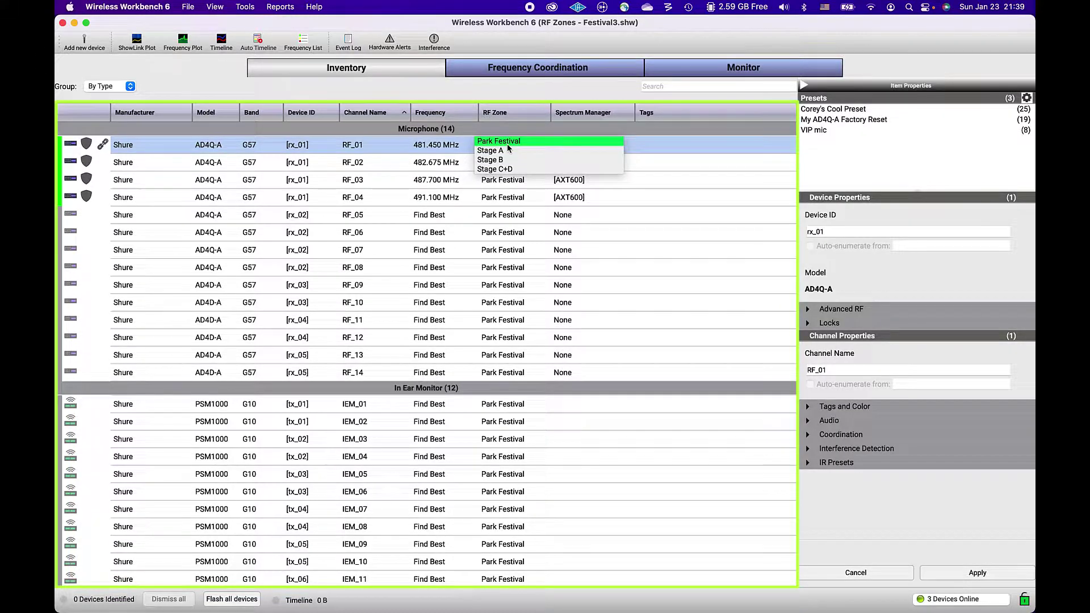
click(508, 144)
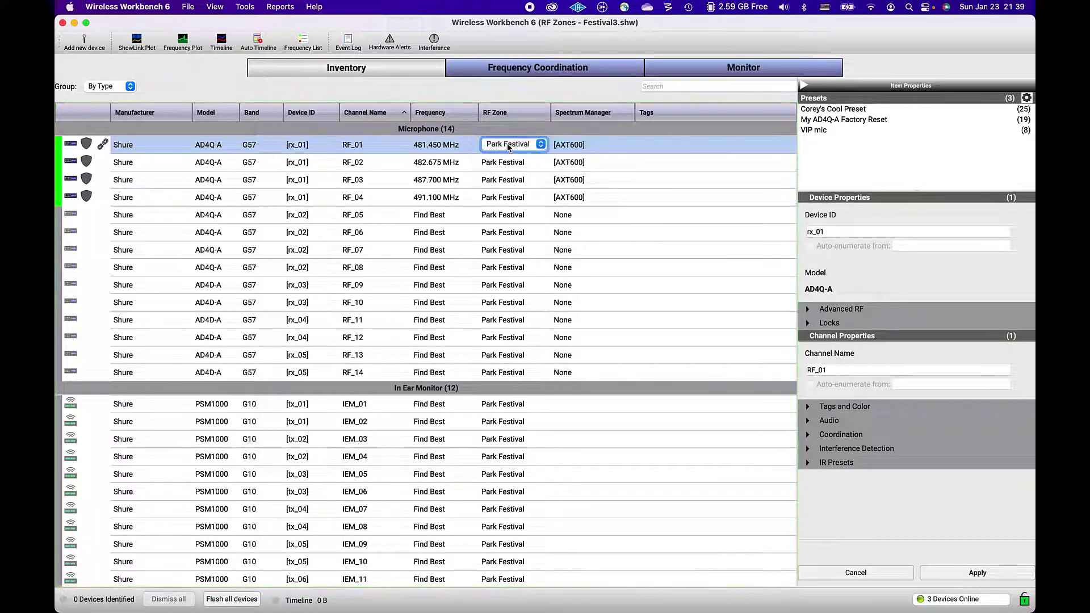
super+click(512, 215)
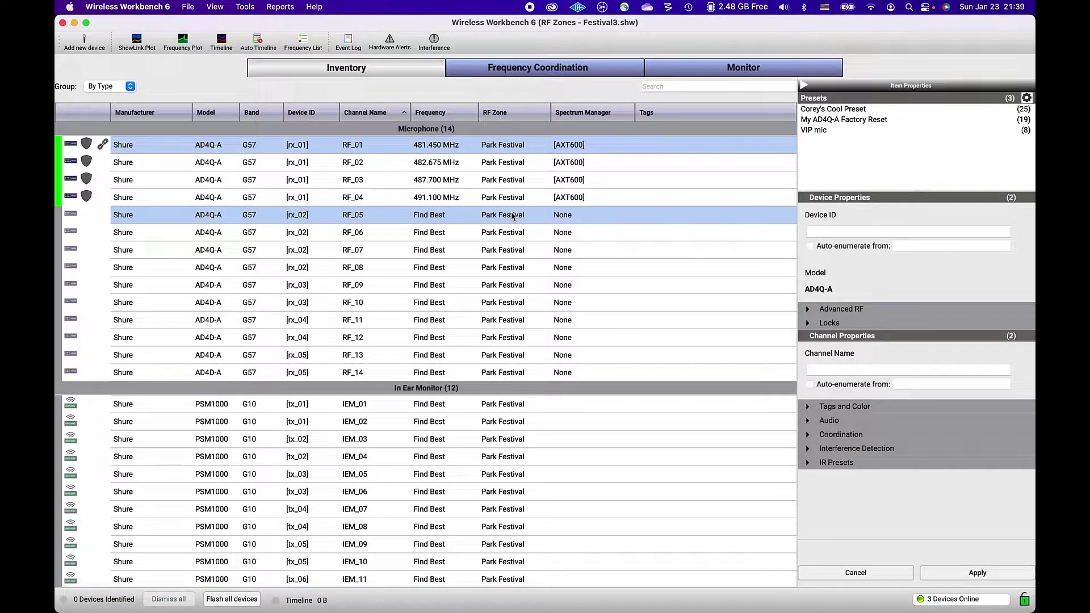
super+click(513, 268)
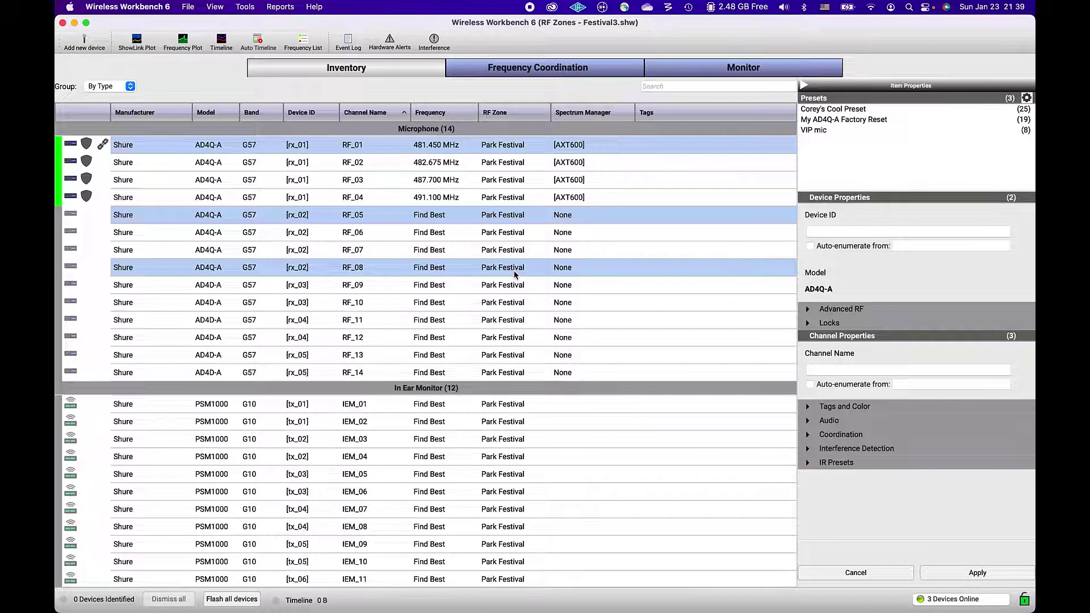
super+click(512, 321)
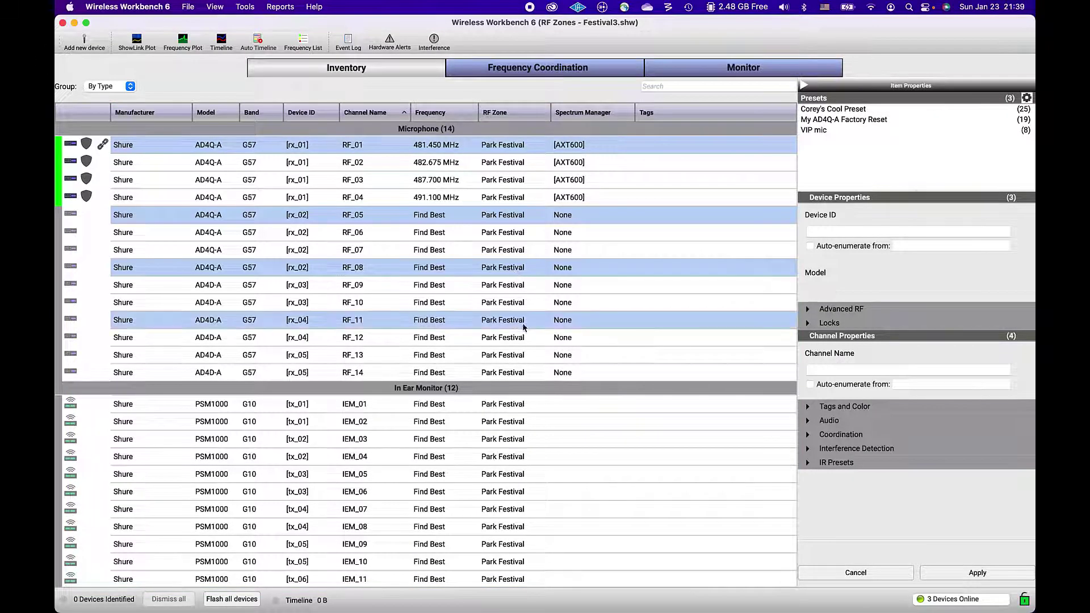
click(807, 435)
click(846, 471)
click(839, 478)
click(936, 573)
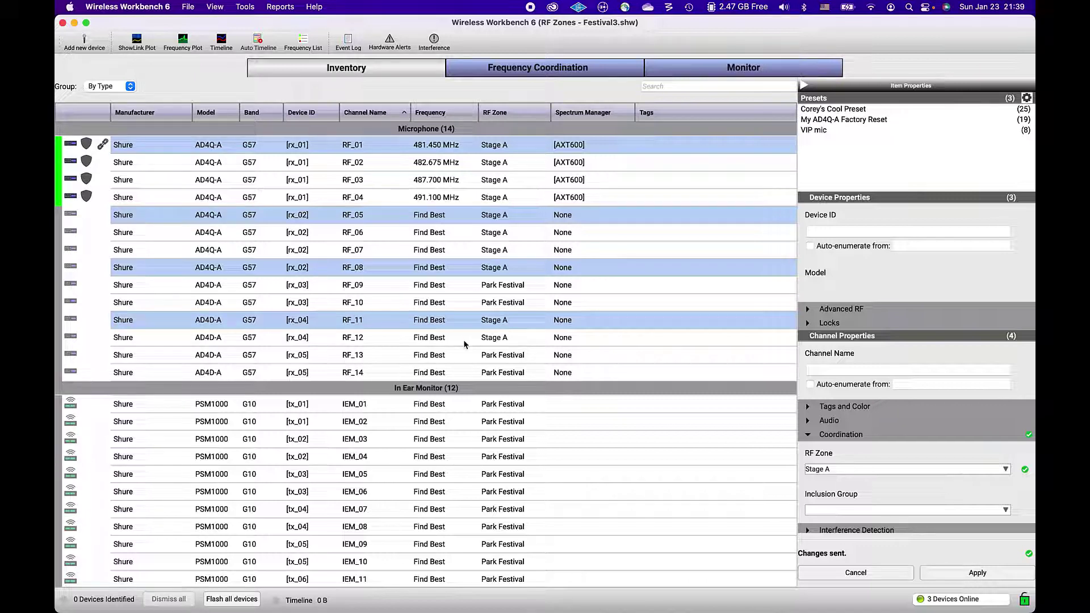
- In Frequency Coordination, import all frequencies from Inventory and CFLs into the workspace
click(490, 70)
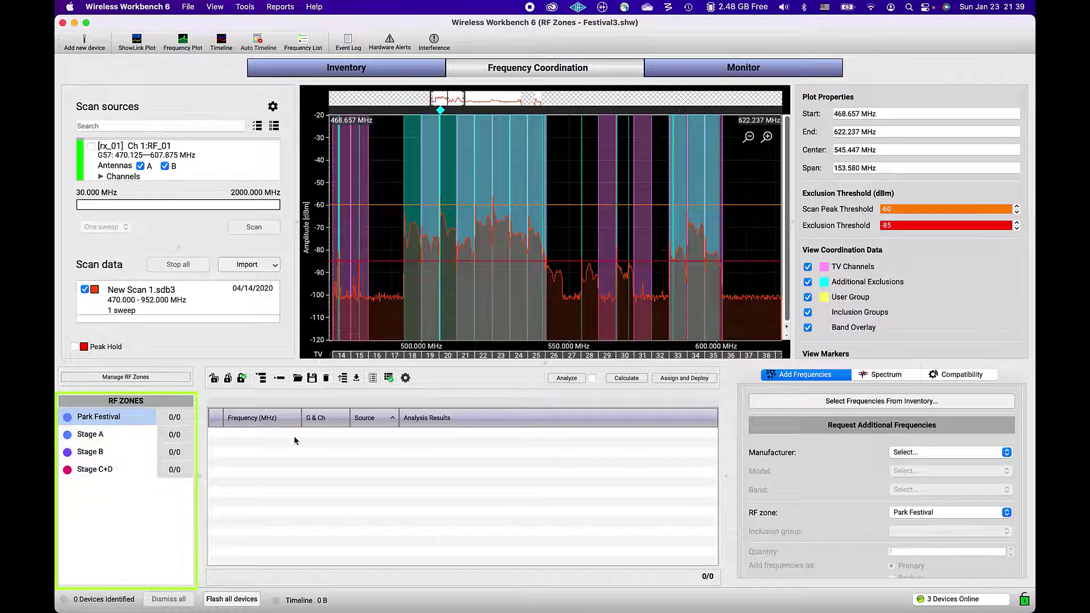
click(837, 402)
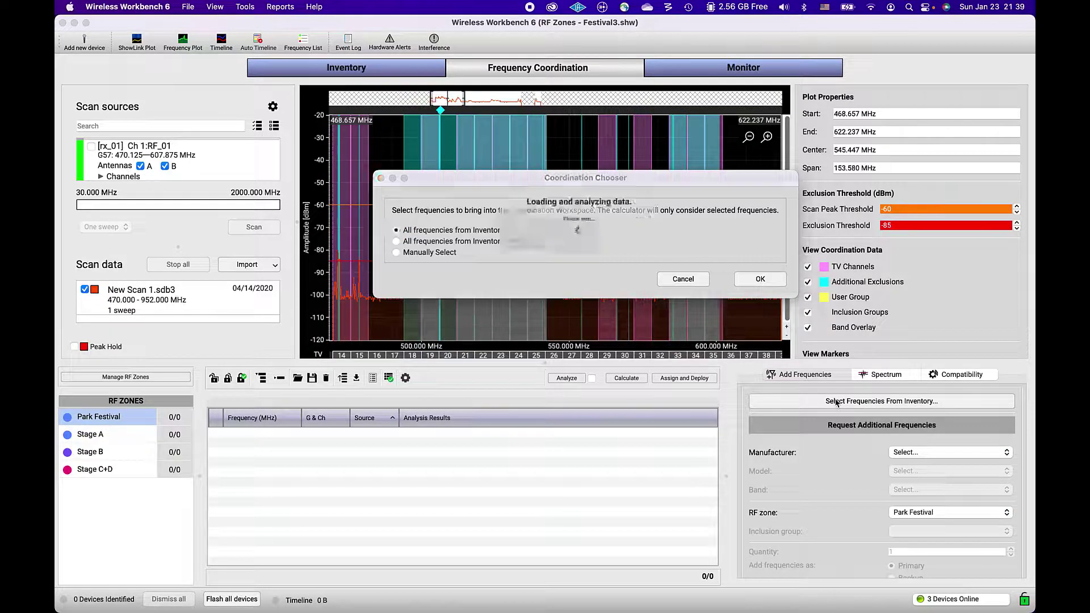
click(411, 252)
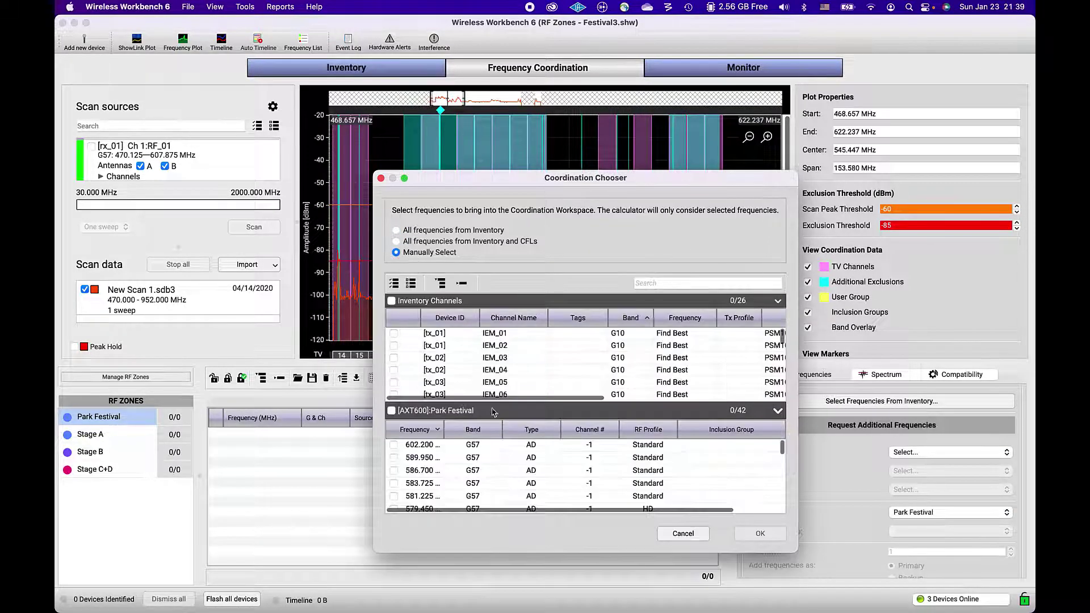
click(490, 230)
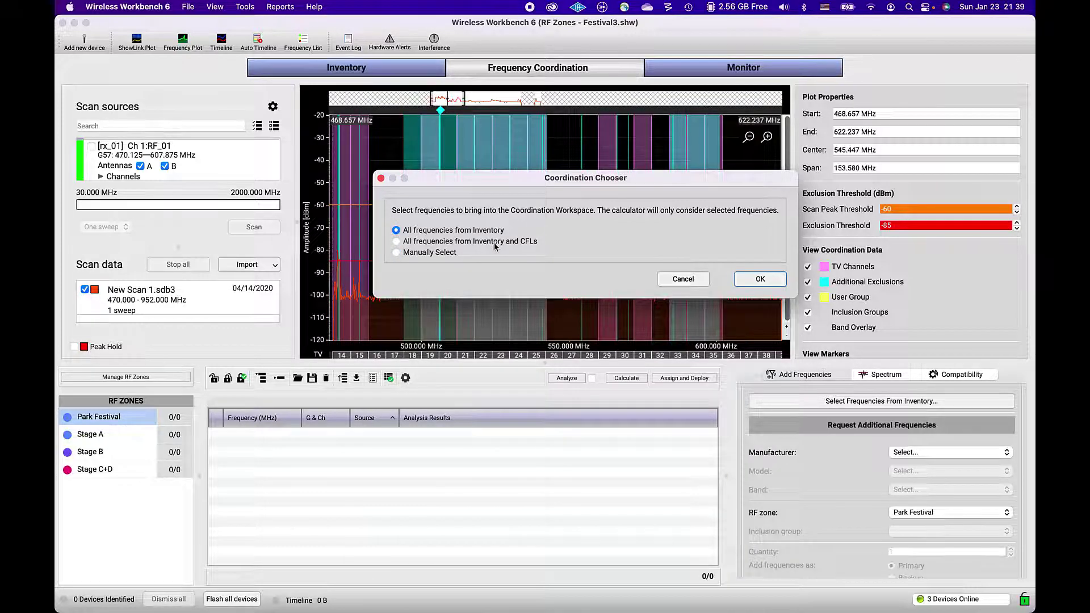
click(496, 243)
click(760, 281)
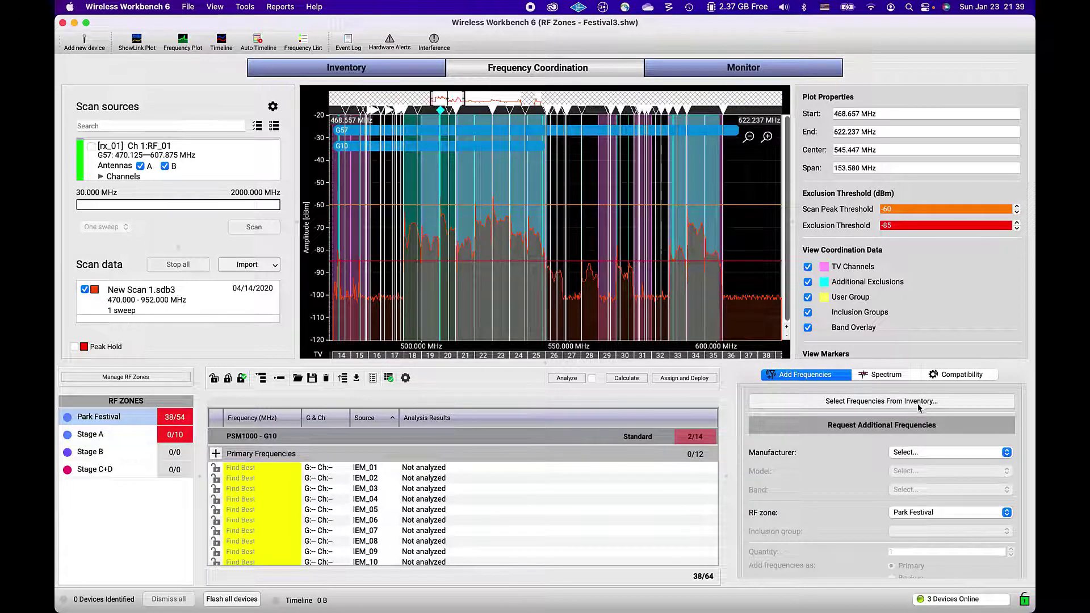
- Request additional frequencies for Shure AD4D-A, band G54, in the Park Festival zone
click(914, 453)
click(911, 449)
click(914, 471)
click(915, 472)
click(914, 490)
click(914, 494)
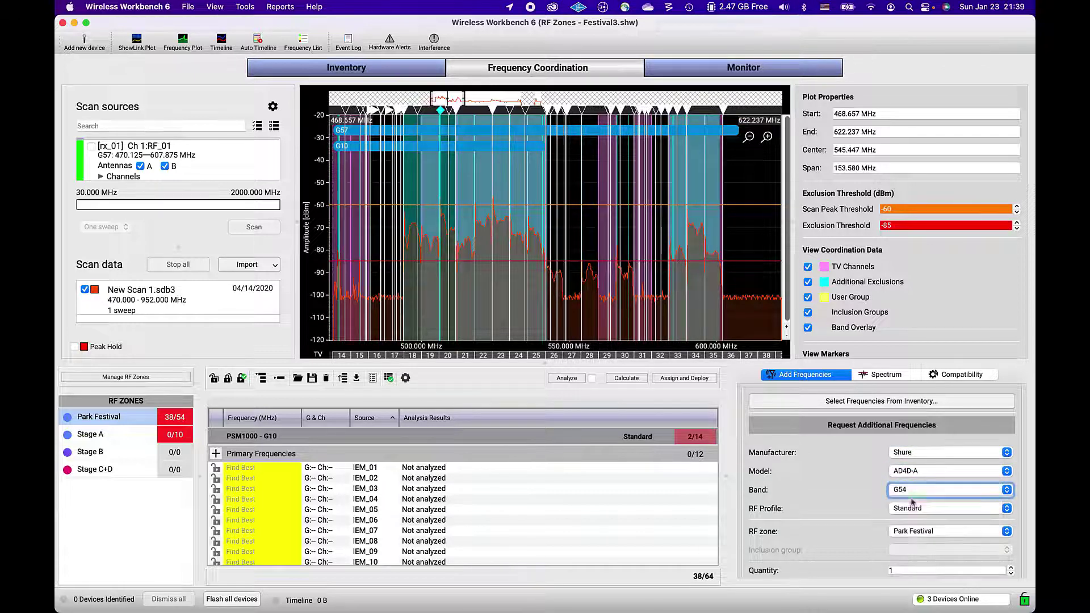
click(917, 532)
click(914, 528)
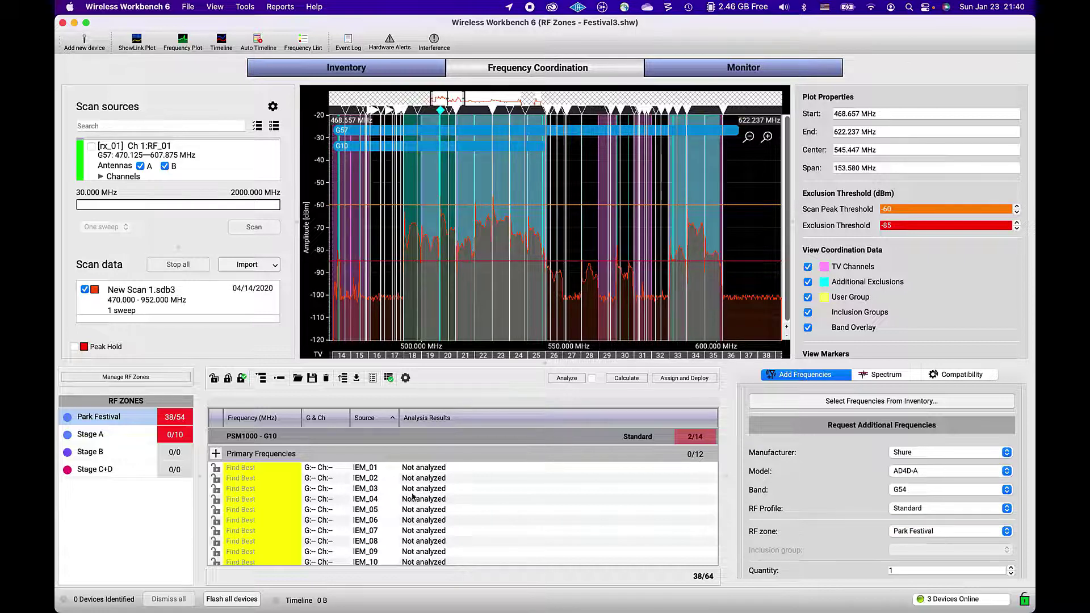
- Select the IEM_01 frequency and bring up its Move to RF zone option
click(366, 469)
right_click(367, 470)
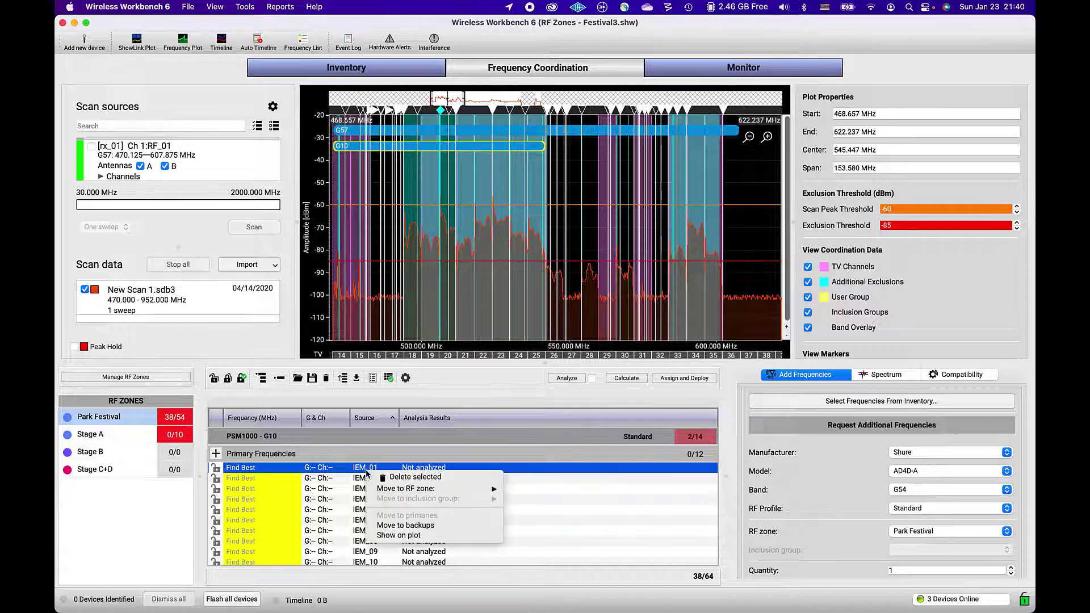
mouse_move(432, 490)
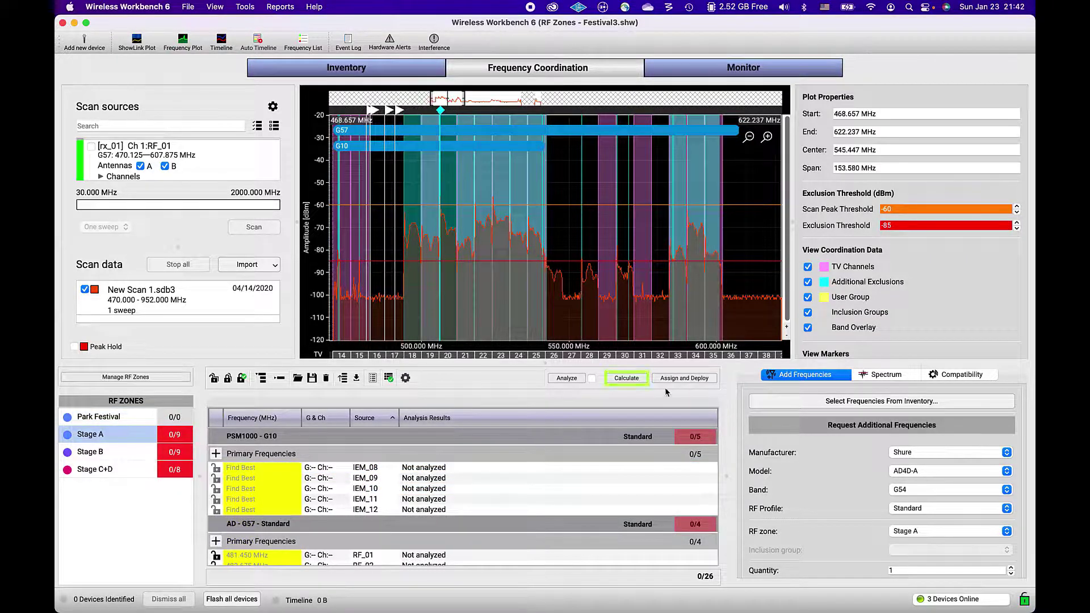
- Calculate compatible frequencies for every zone and colour spectrum markers by RF Zone color
click(626, 378)
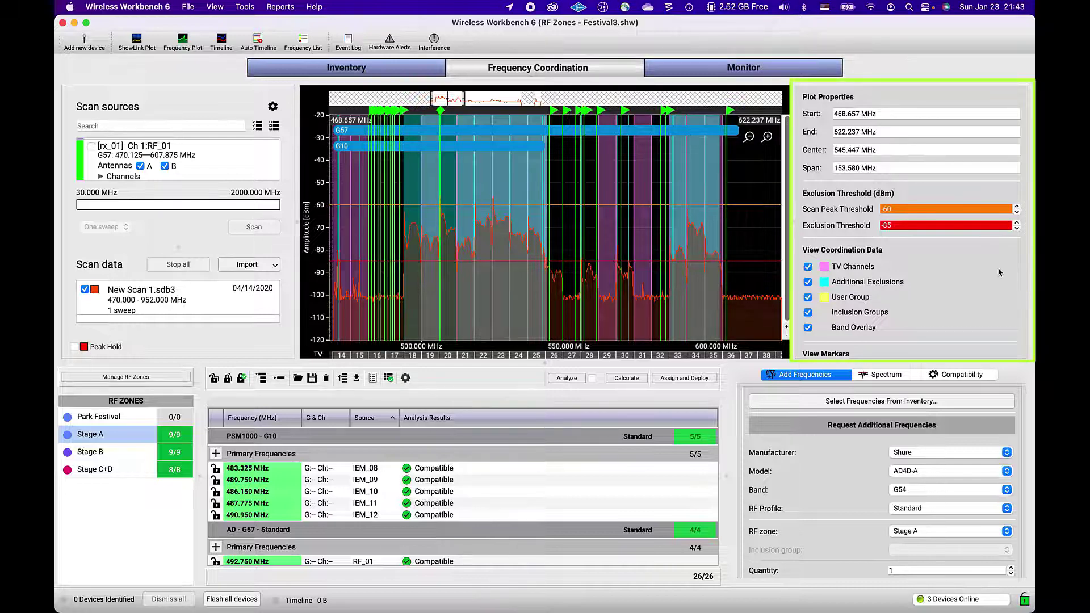
scroll(1000, 273, down, 5)
click(849, 273)
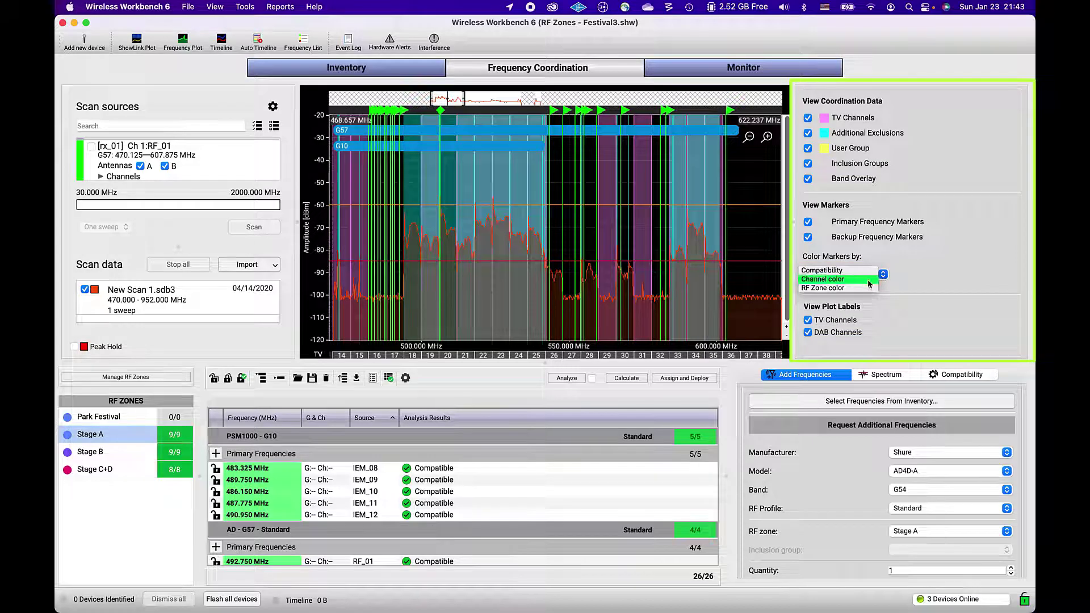
click(861, 292)
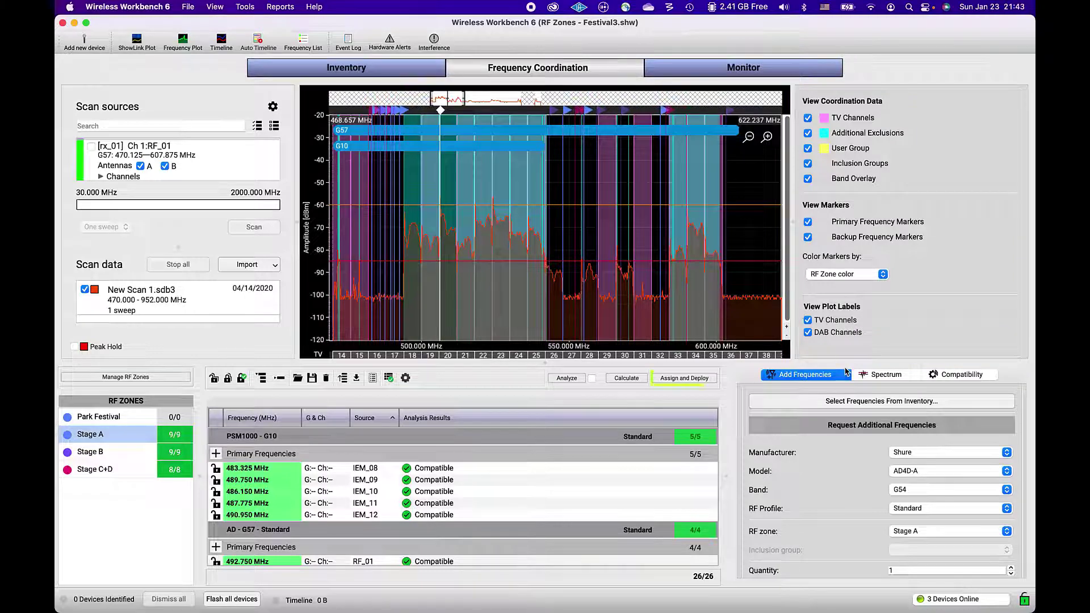
- In Assign and Deploy, rearrange Stage A's IEM channels, placing IEM_07 on 487.775 MHz
click(704, 382)
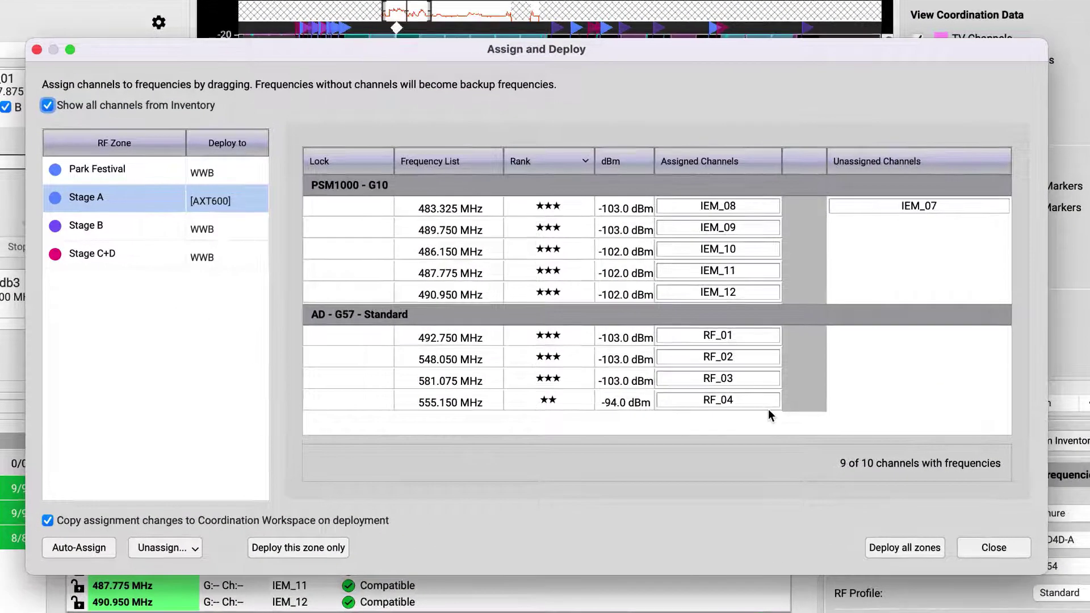
drag(761, 223, 746, 273)
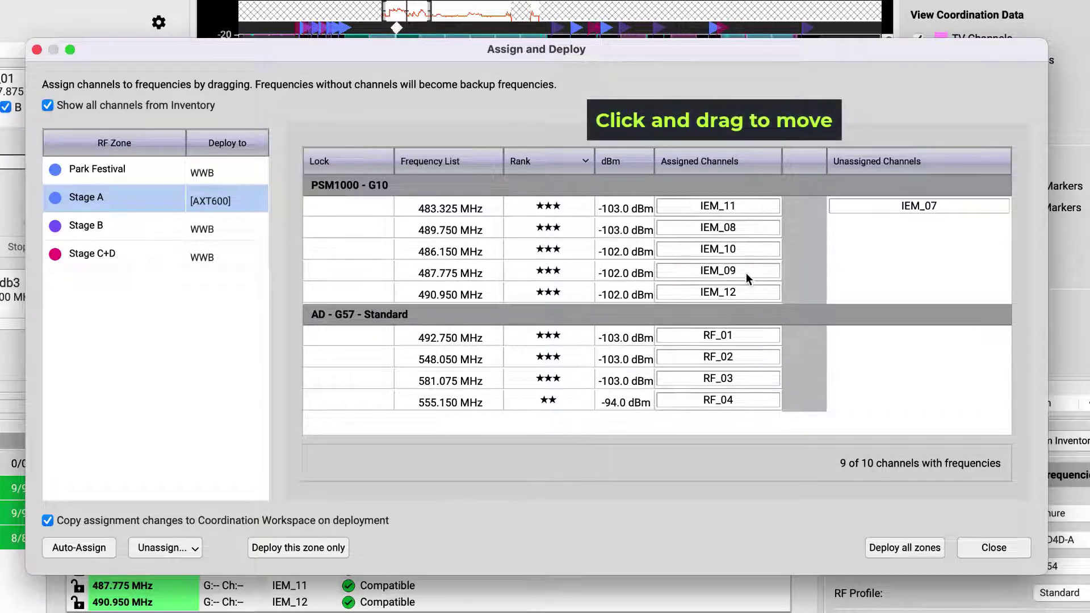
drag(897, 209, 746, 273)
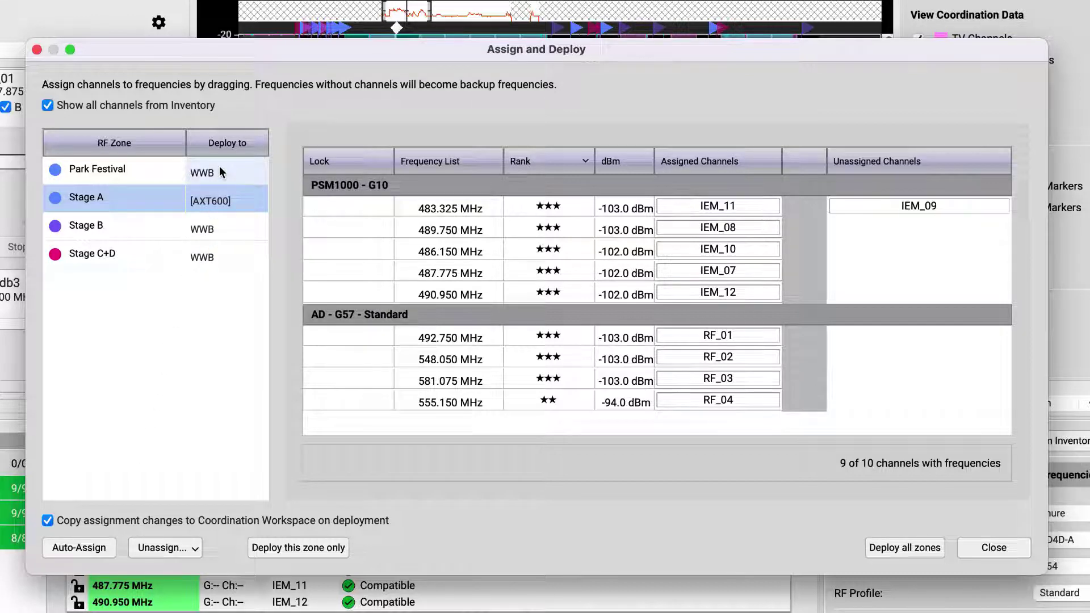
- Set Stage A's Deploy to target to [AXT600]
click(227, 205)
click(228, 204)
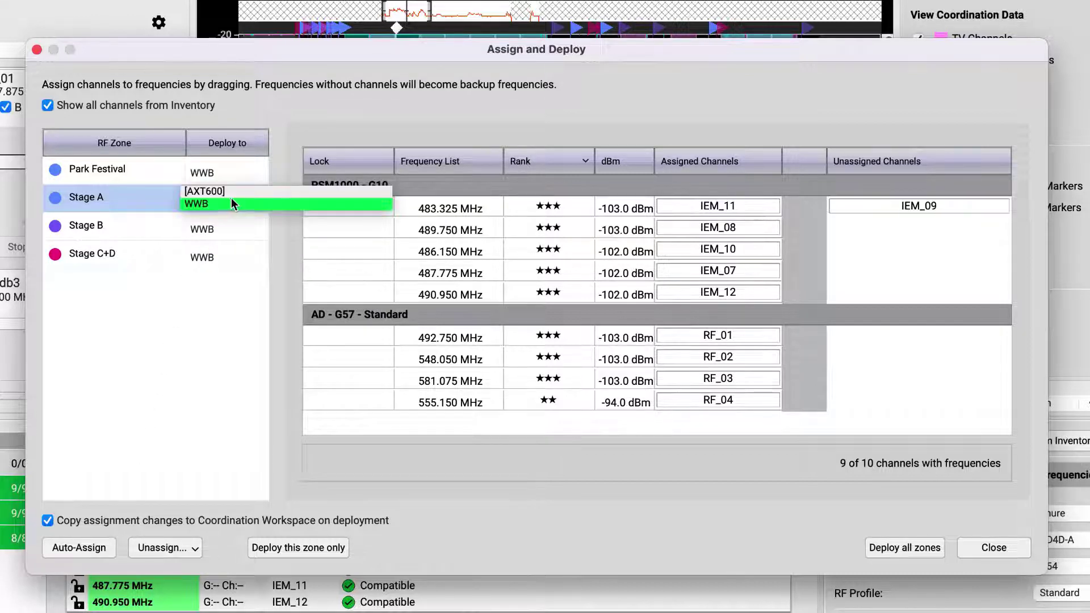
click(207, 193)
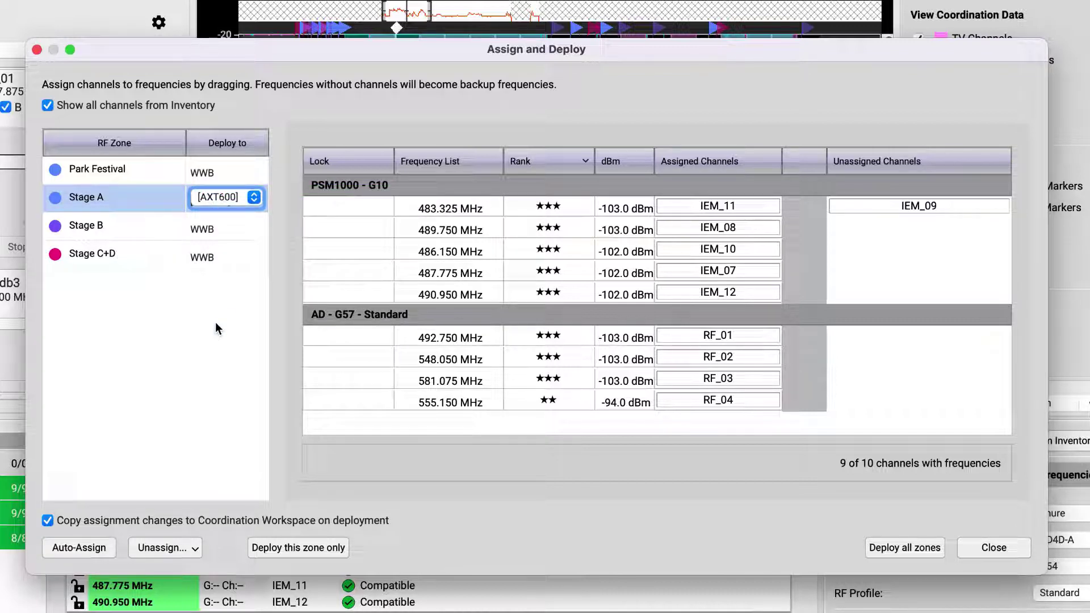
- Show Stage B's channel assignments and keep its Deploy to target as WWB
click(227, 228)
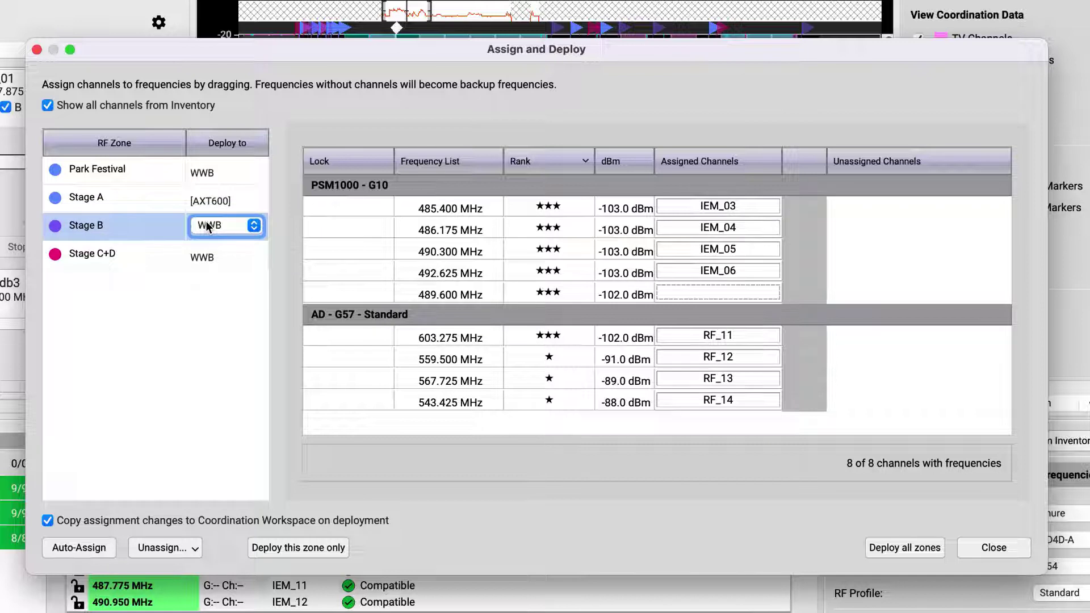
click(231, 228)
click(216, 225)
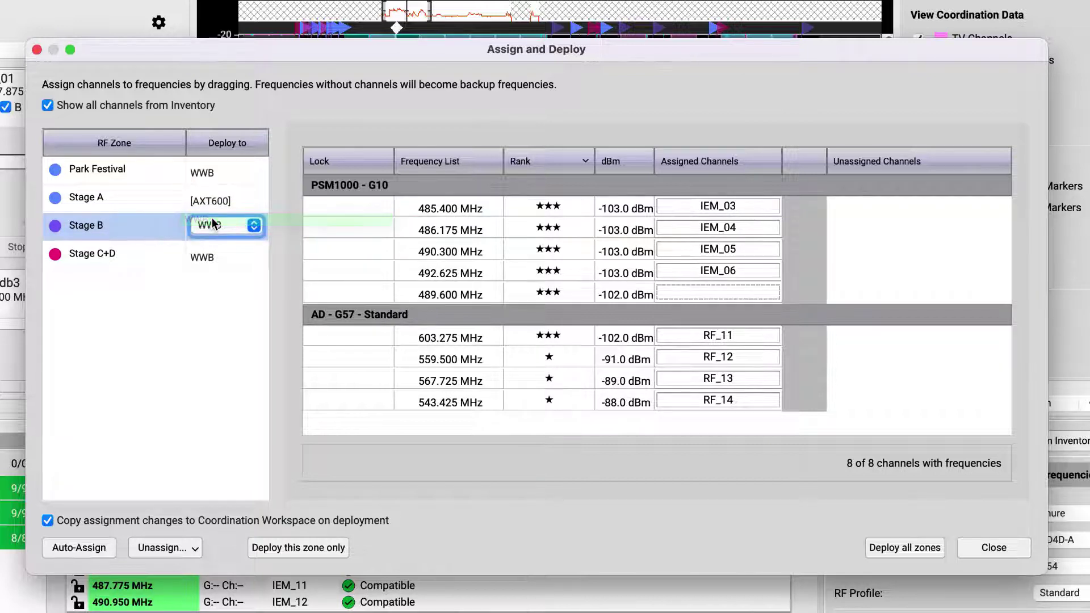
click(220, 305)
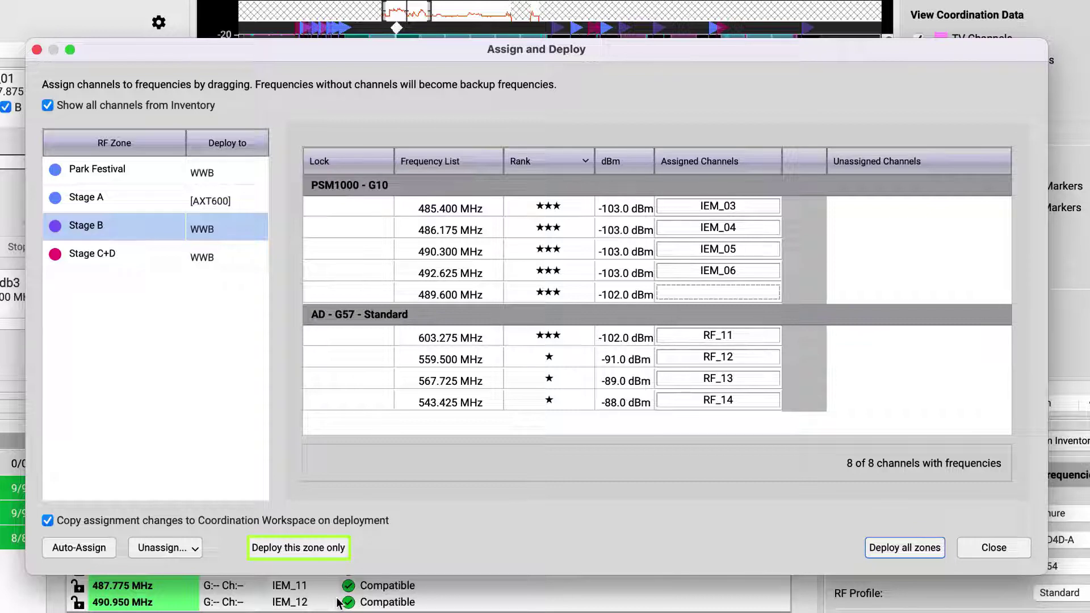
- Deploy all zones, review Stage A's deployment details, then close the deployment windows
click(325, 554)
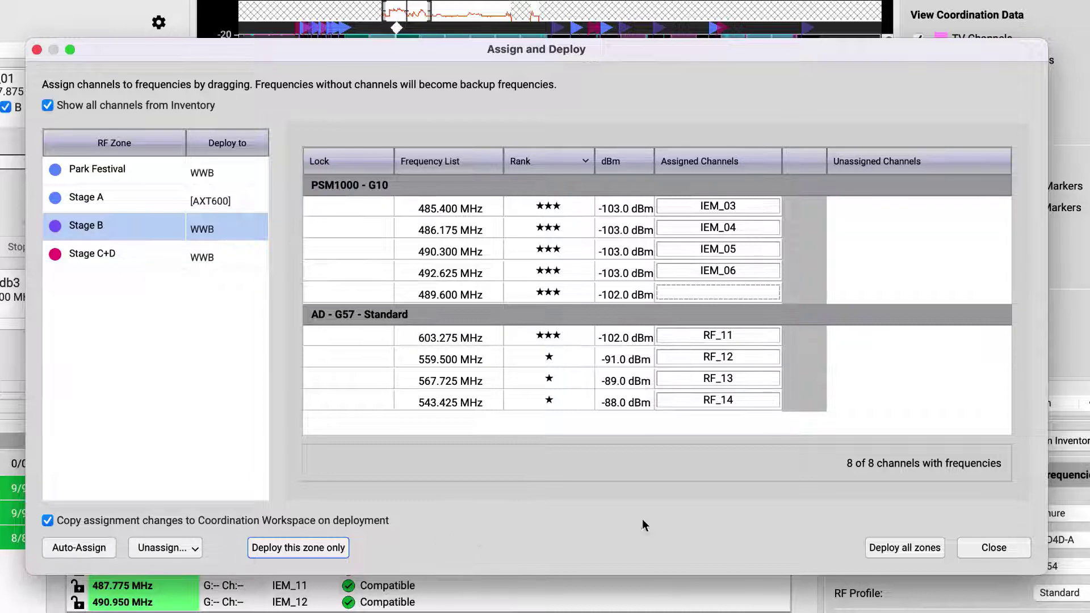
click(904, 548)
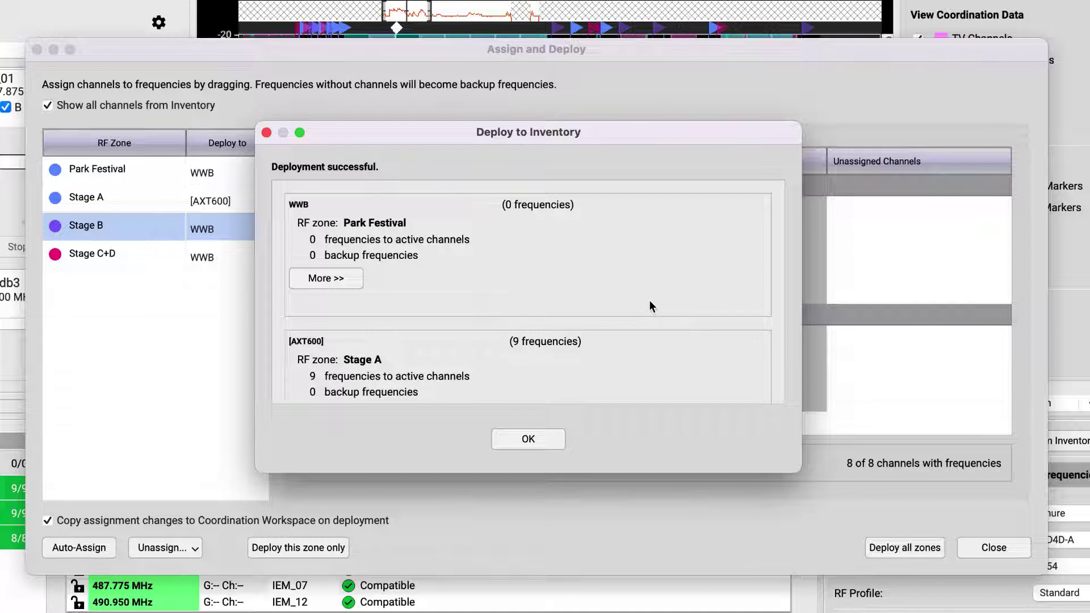
scroll(650, 305, down, 5)
scroll(649, 300, down, 1)
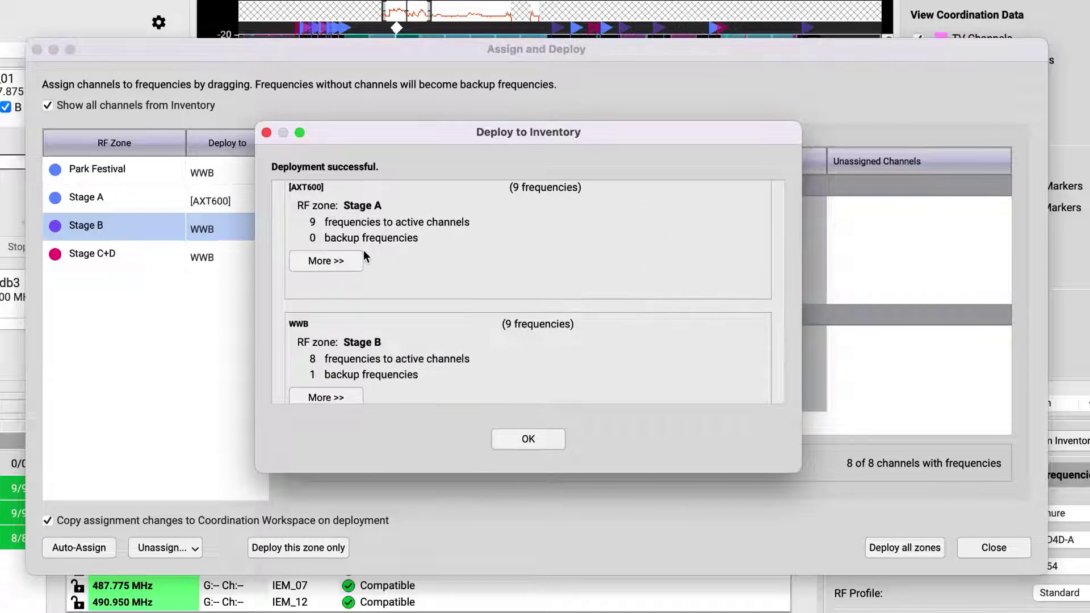
click(350, 258)
click(526, 442)
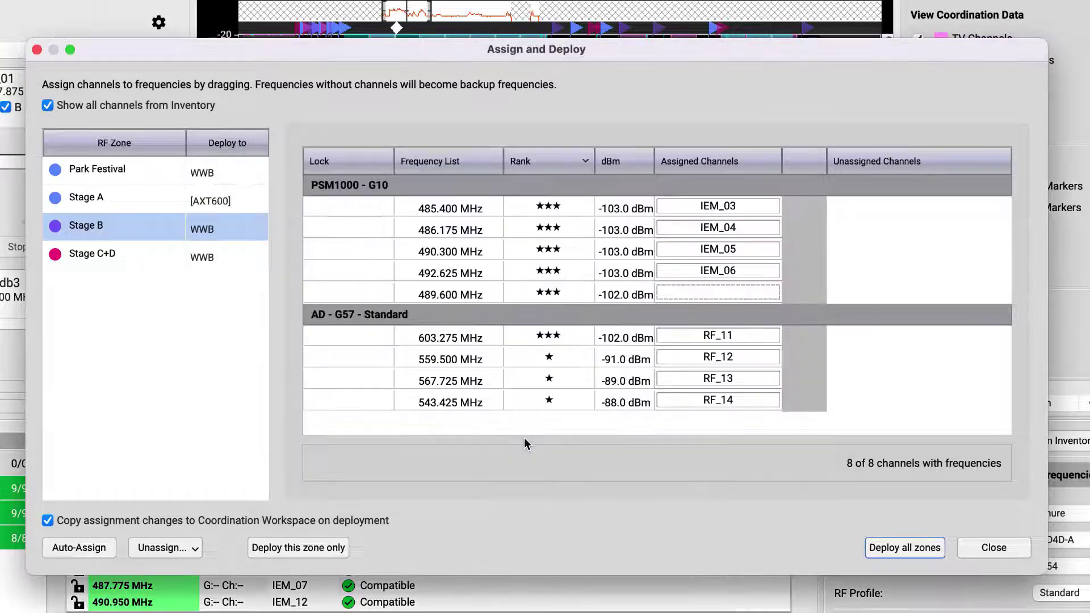
click(994, 549)
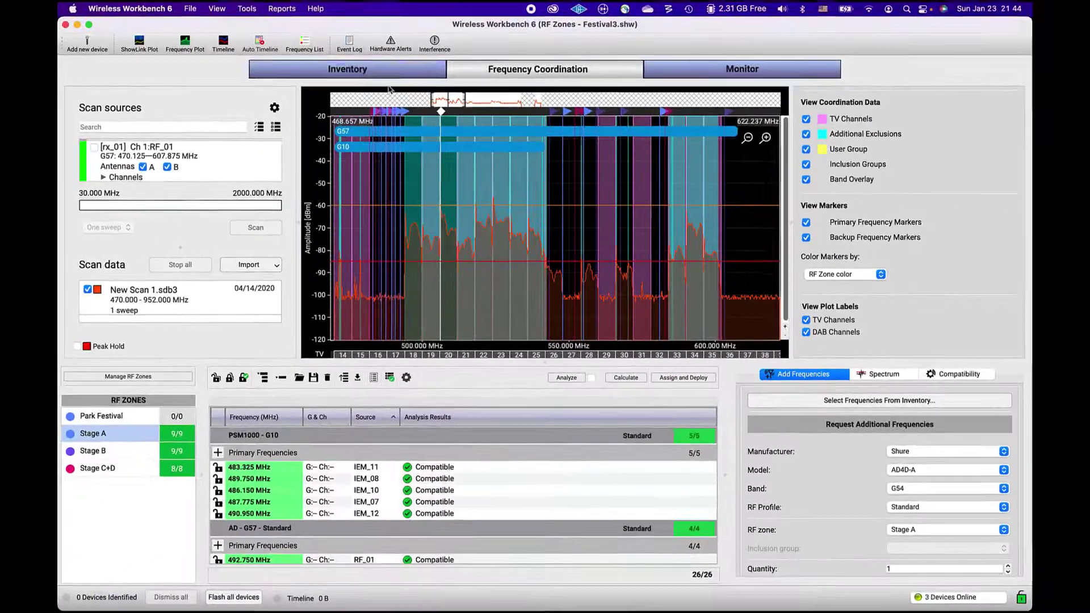
click(347, 69)
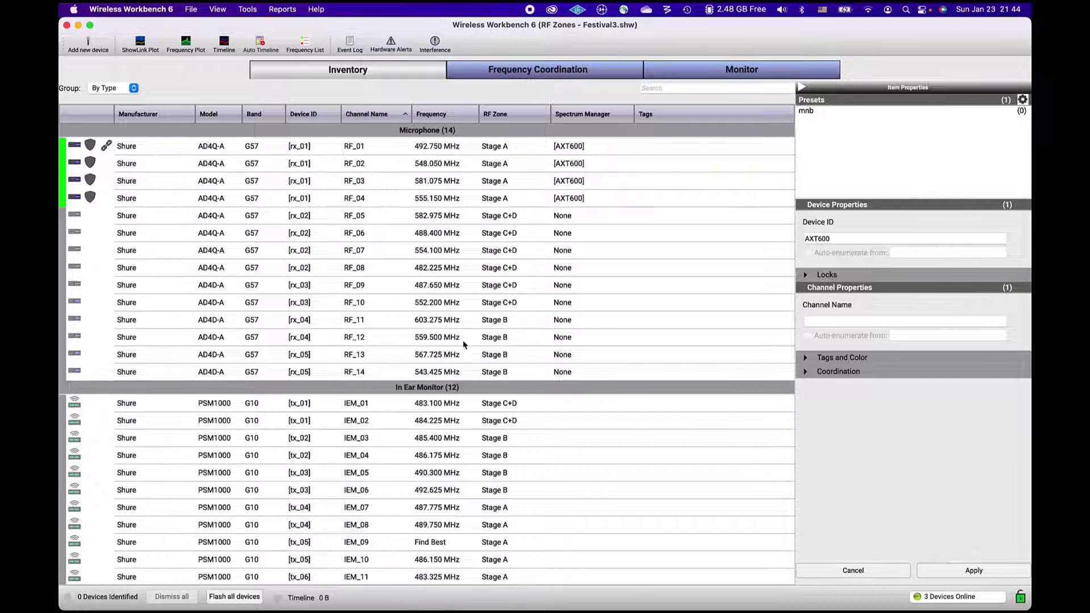
click(534, 72)
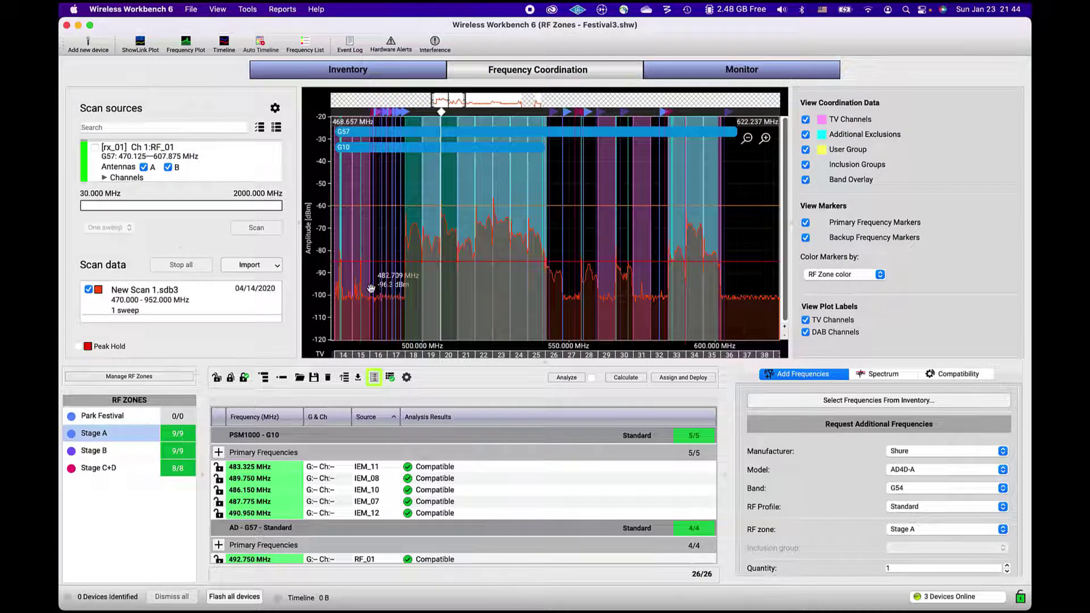
- Generate the coordination report with channels sorted Ascending, leaving it unexported
click(373, 378)
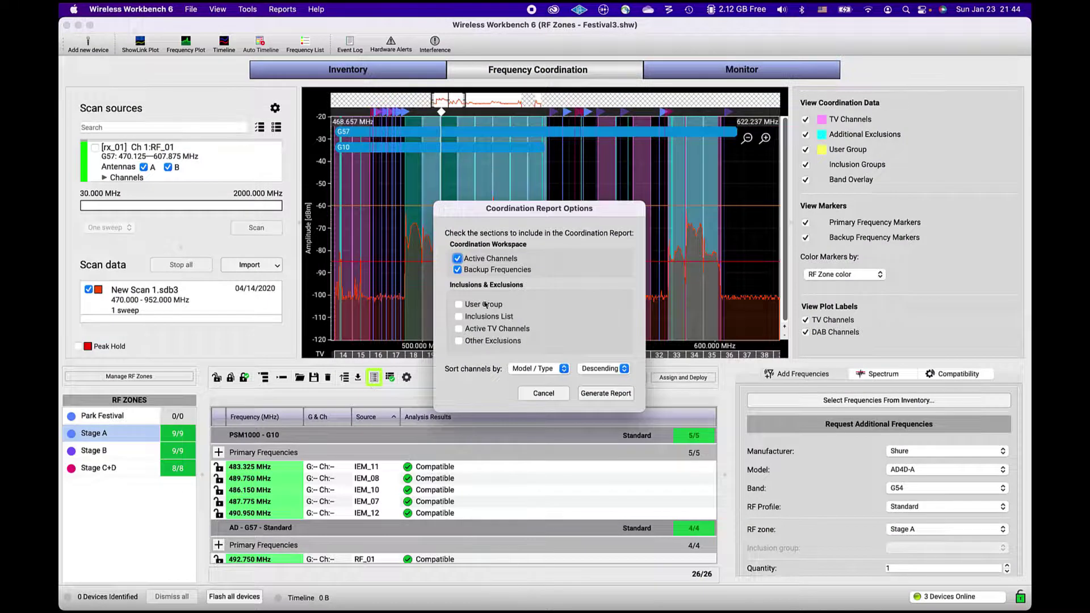
click(602, 368)
click(599, 358)
click(606, 394)
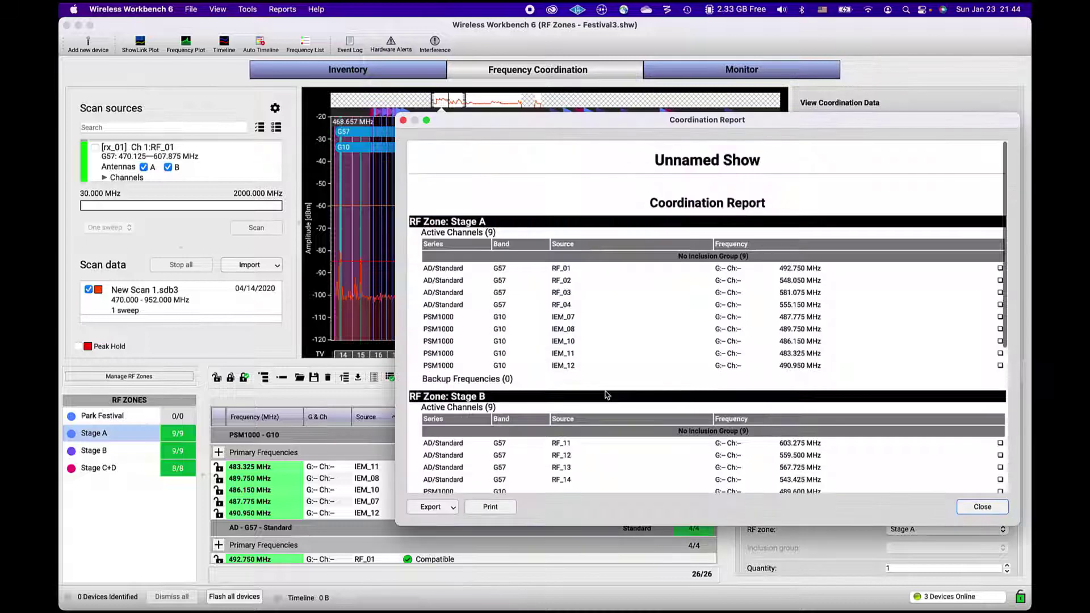
click(454, 507)
click(523, 510)
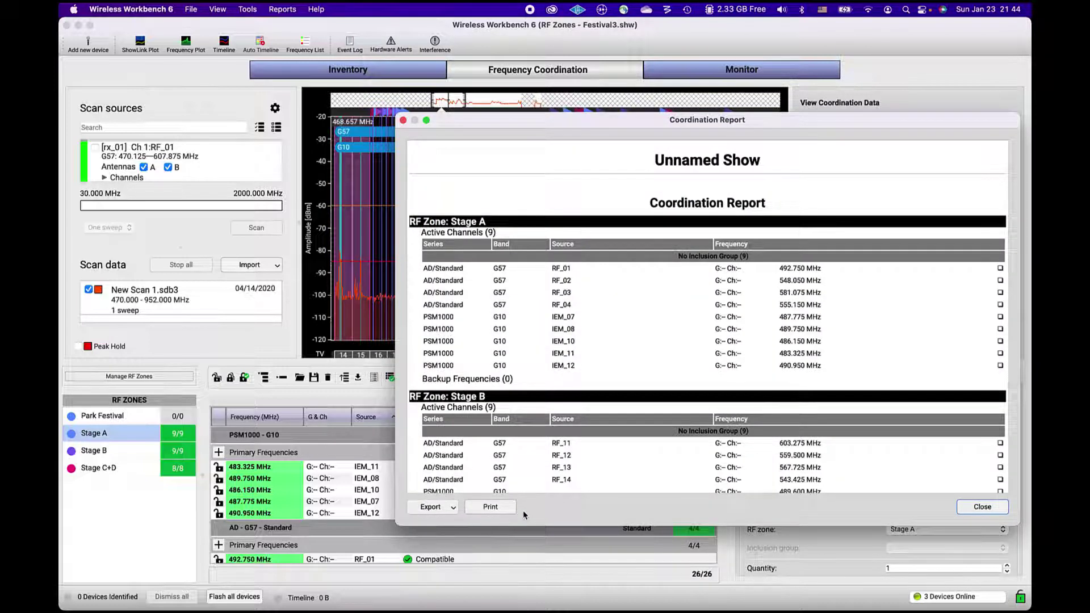